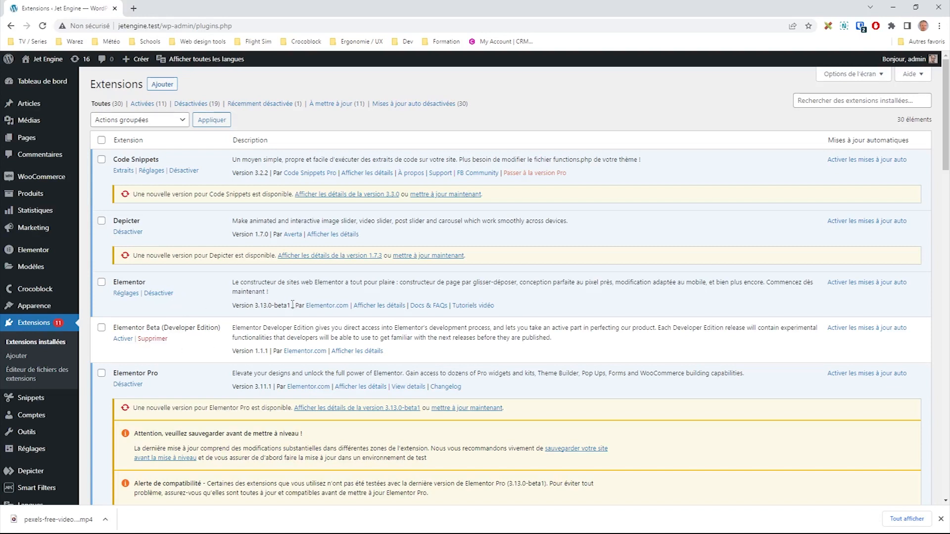
# Check the installed Elementor plugin's version, then view the version control and beta tester settings in Elementor's tools.
pyautogui.moveTo(291, 306); pyautogui.dragTo(232, 307)
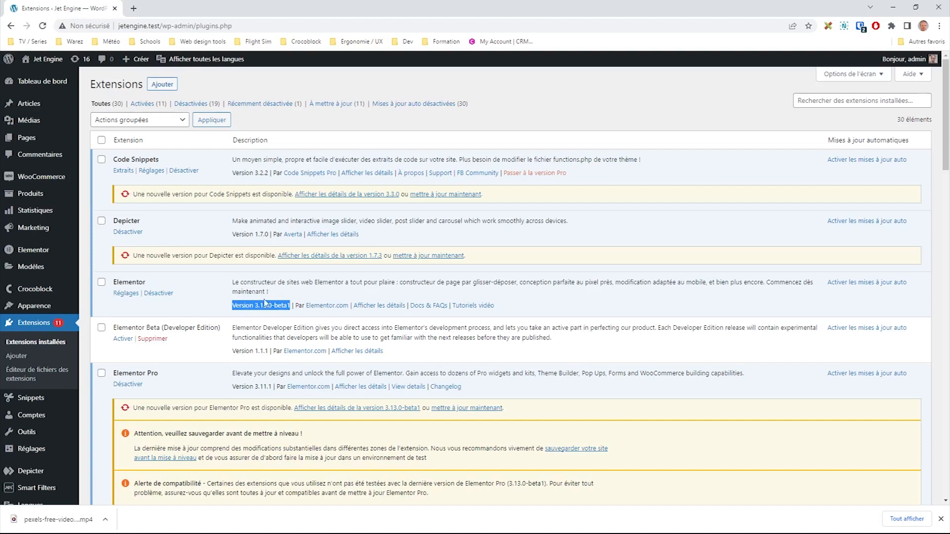
pyautogui.click(203, 308)
pyautogui.moveTo(39, 250)
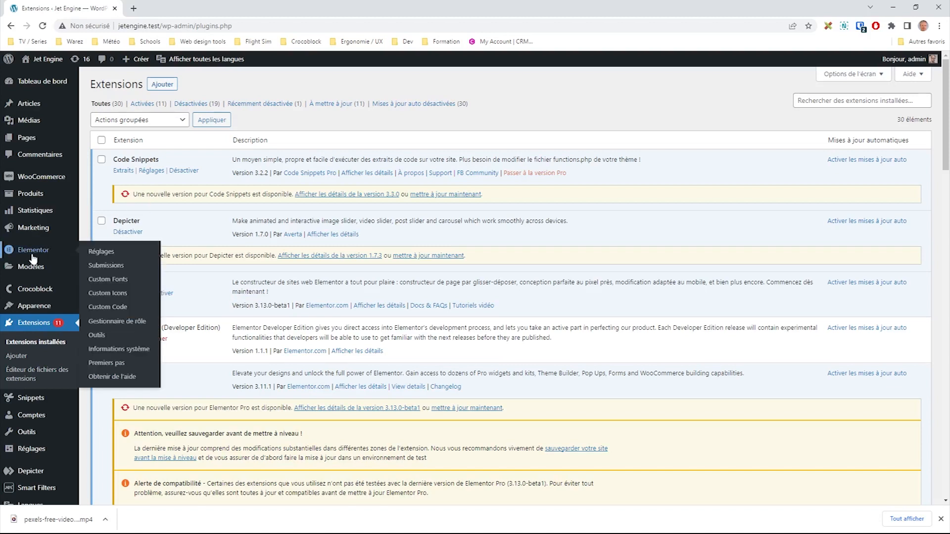
pyautogui.click(106, 335)
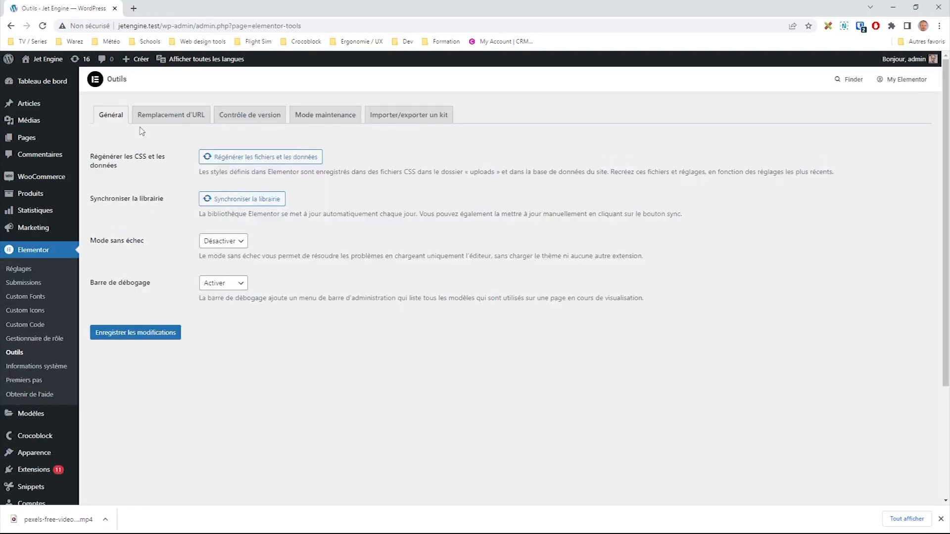
pyautogui.click(246, 118)
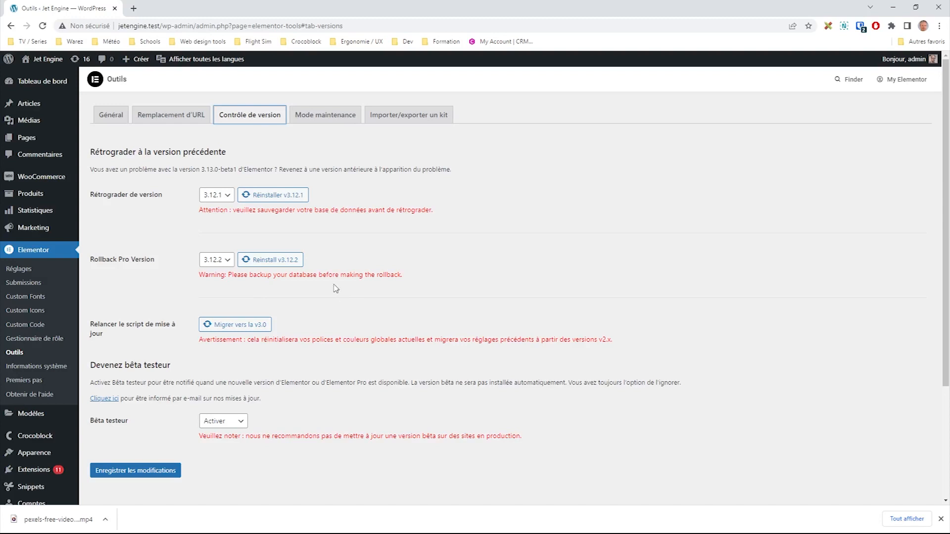
# Create a new WordPress page titled "Test AI" and open it in the Elementor editor.
pyautogui.click(116, 142)
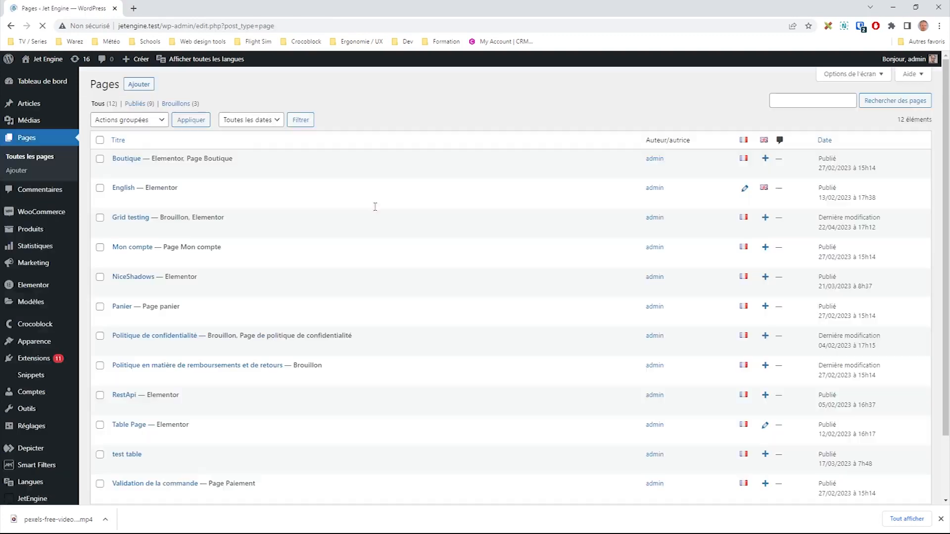
pyautogui.click(137, 85)
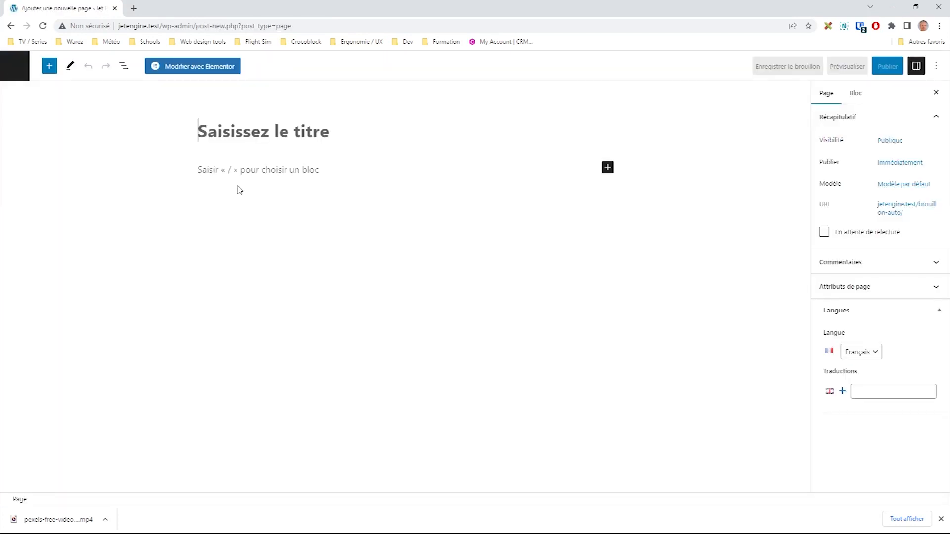
pyautogui.write('Test Al')
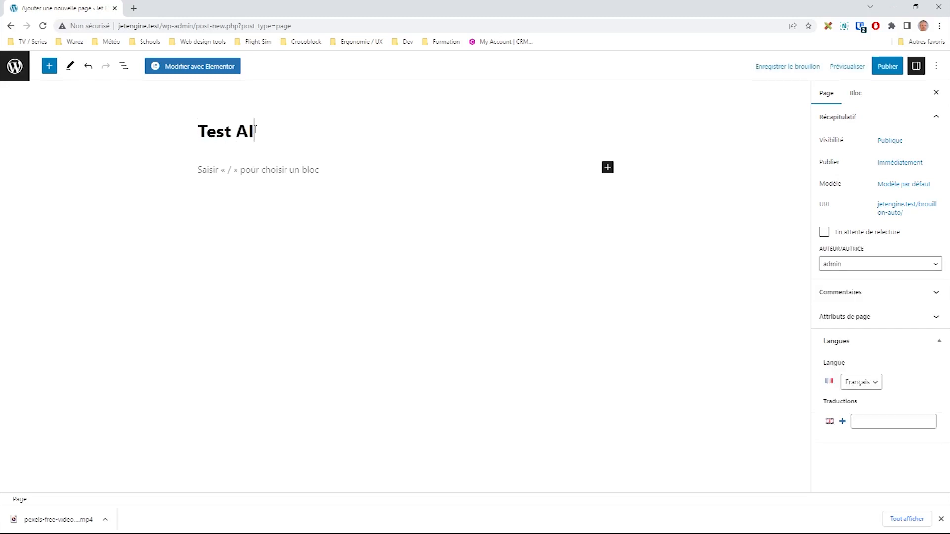
pyautogui.click(218, 67)
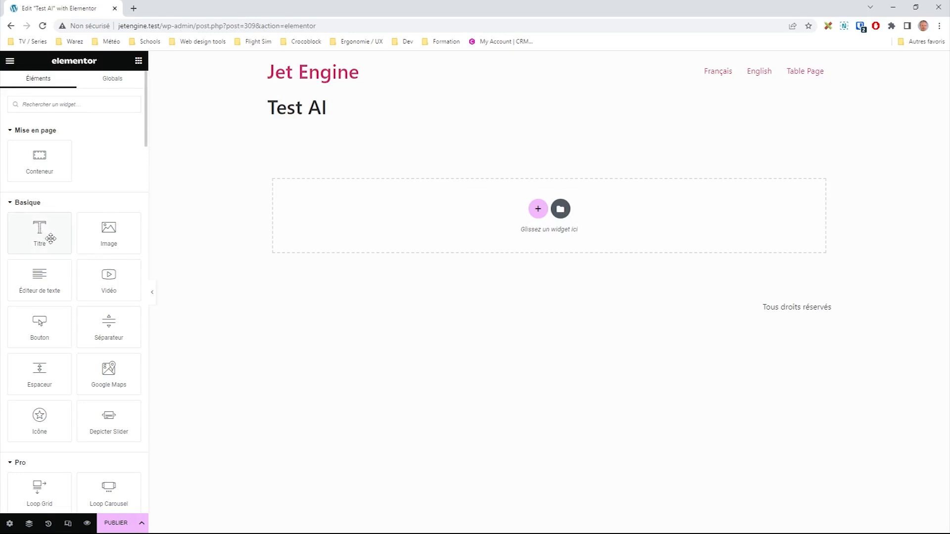
# Add a heading widget to the empty page and place a text editor widget directly below it.
pyautogui.moveTo(48, 240); pyautogui.dragTo(540, 213)
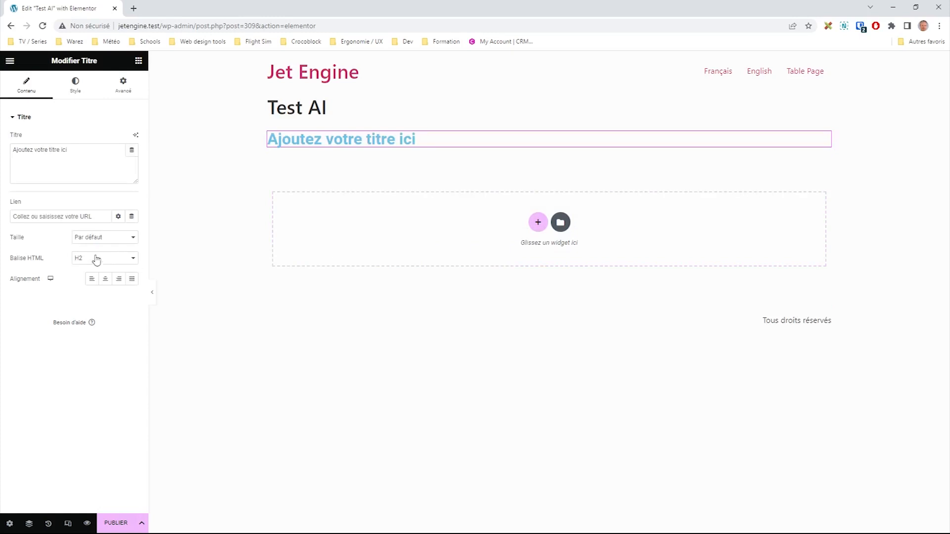
pyautogui.click(138, 60)
pyautogui.moveTo(33, 280); pyautogui.dragTo(335, 152)
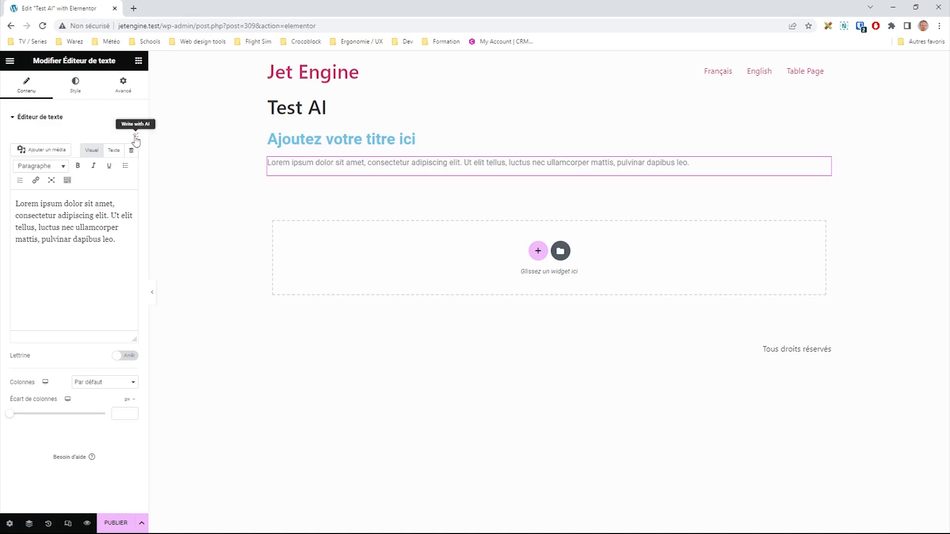
# Generate AI text for the heading widget with the suggested blog title prompt, completed as "Create a blog title for my personal blog".
pyautogui.click(327, 142)
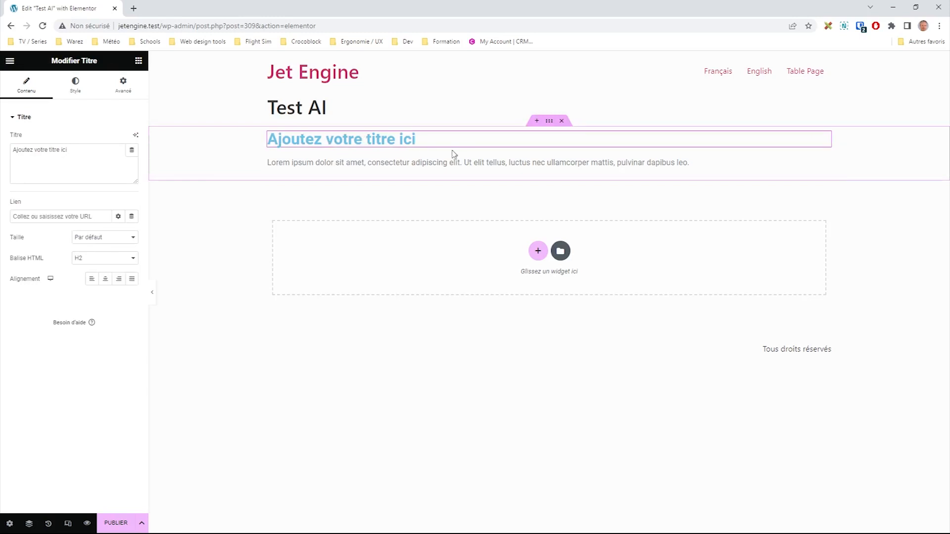
pyautogui.click(136, 139)
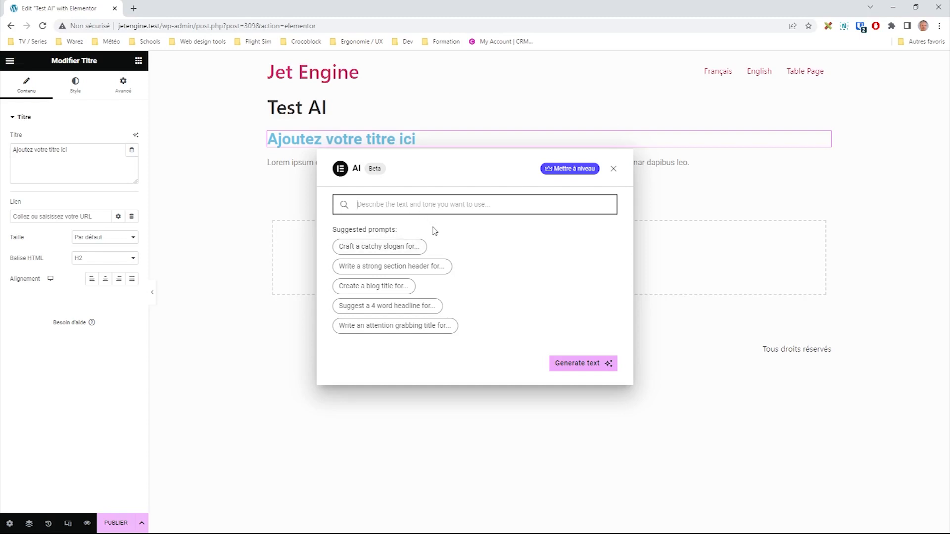
pyautogui.click(388, 286)
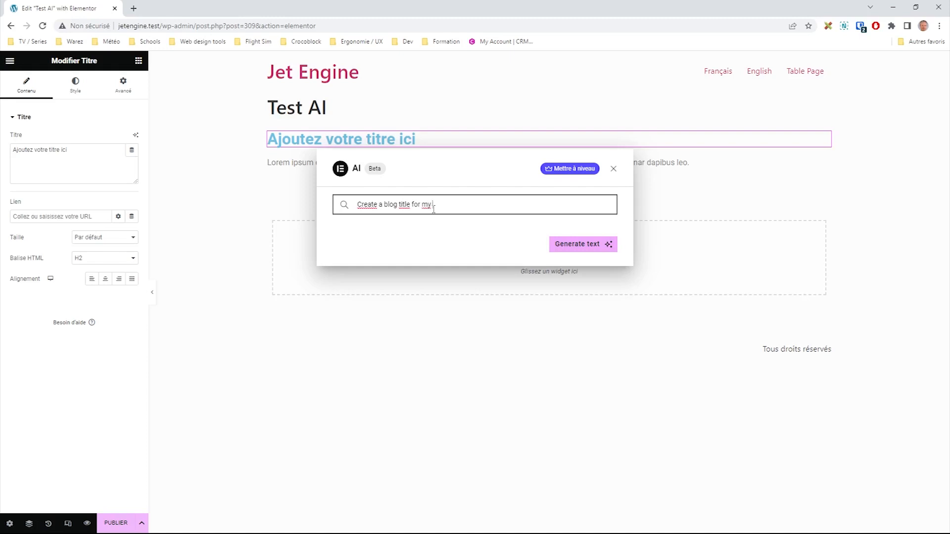
pyautogui.write('my personal blog')
pyautogui.click(608, 244)
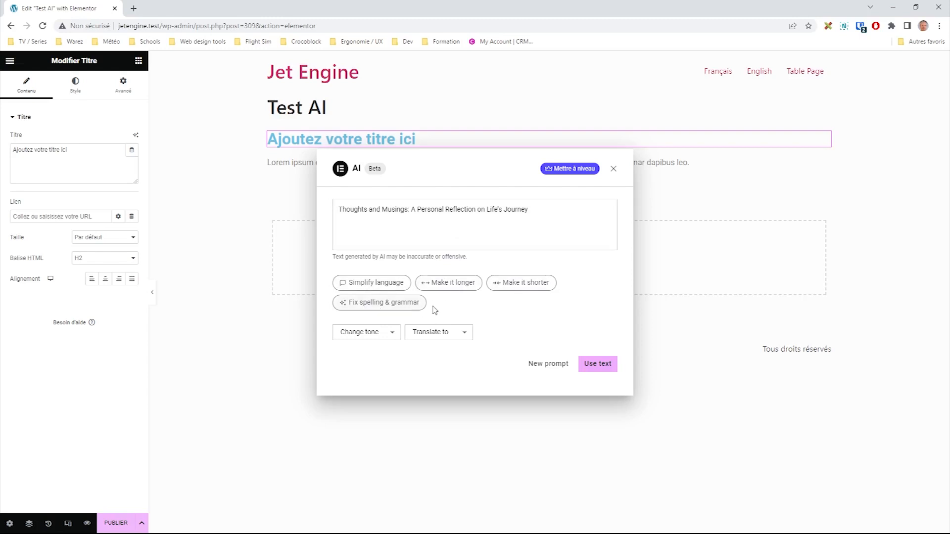
# Change the tone of the AI-generated text to Motivational and translate it to French.
pyautogui.click(391, 337)
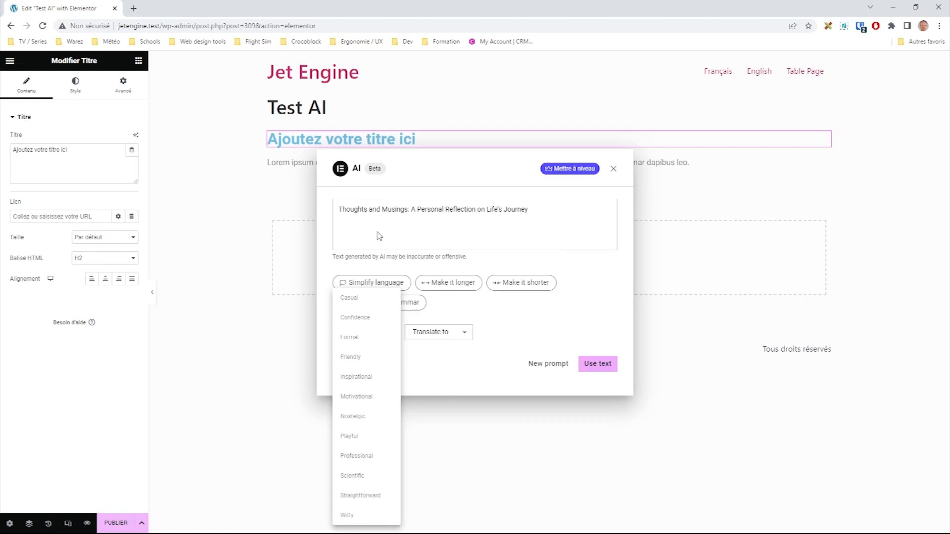
pyautogui.click(359, 398)
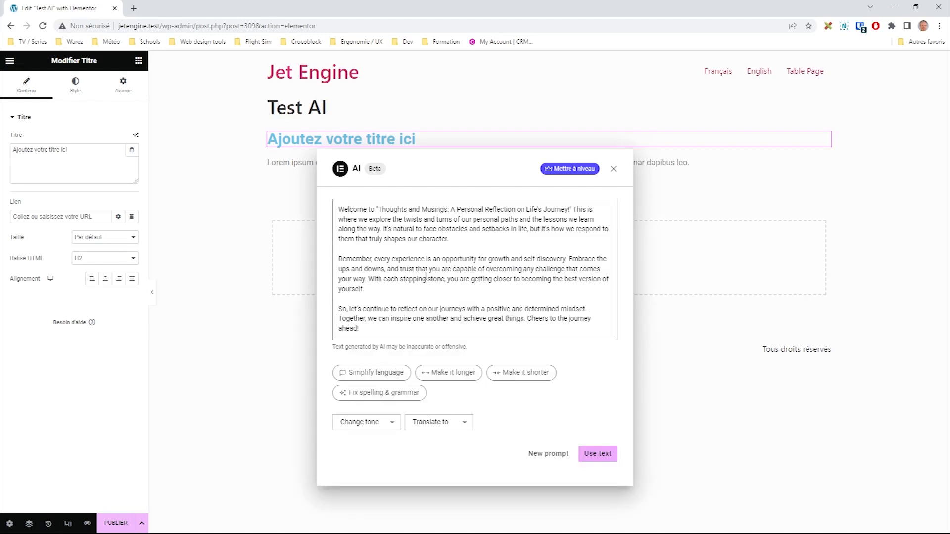
pyautogui.click(462, 424)
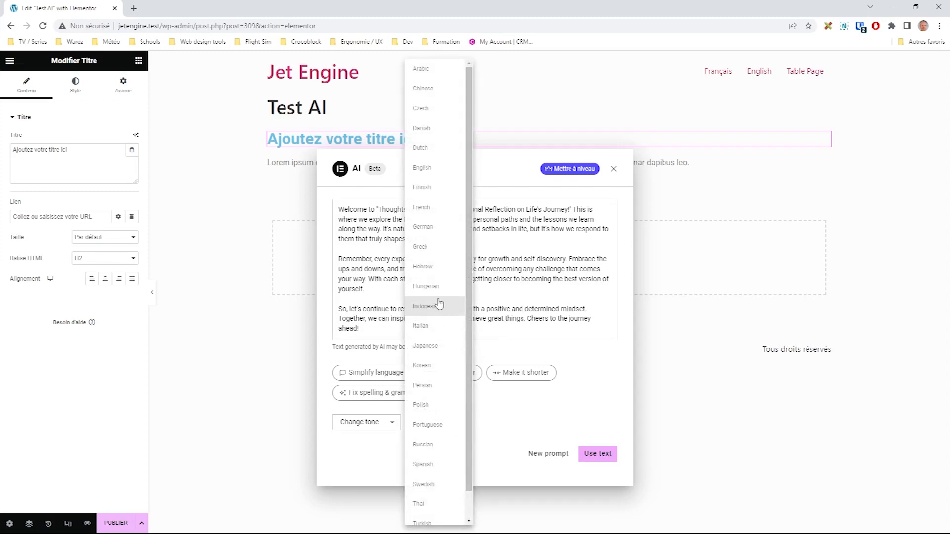
pyautogui.click(428, 207)
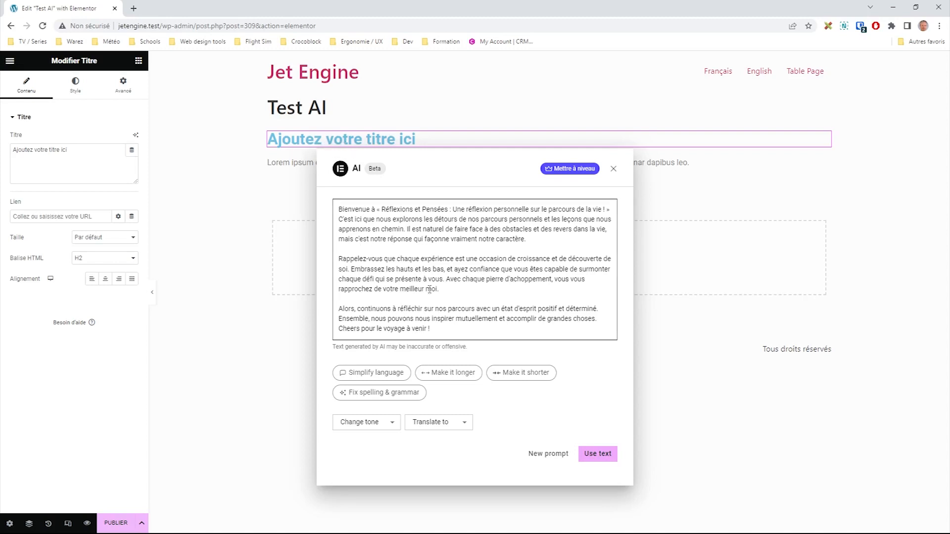
# Copy the French AI text, close the AI dialog without using it for the heading, and replace the lorem ipsum paragraph with it.
pyautogui.moveTo(439, 328); pyautogui.dragTo(322, 205)
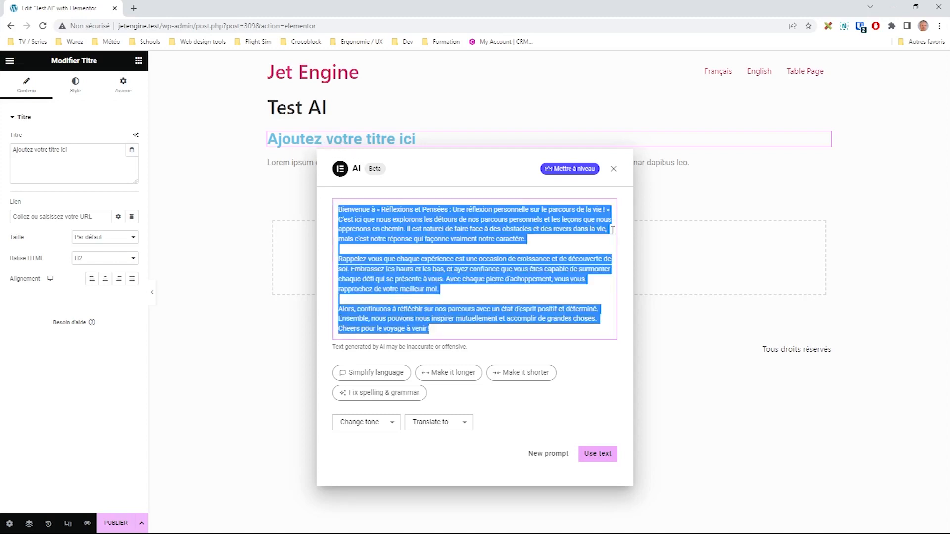
pyautogui.click(614, 169)
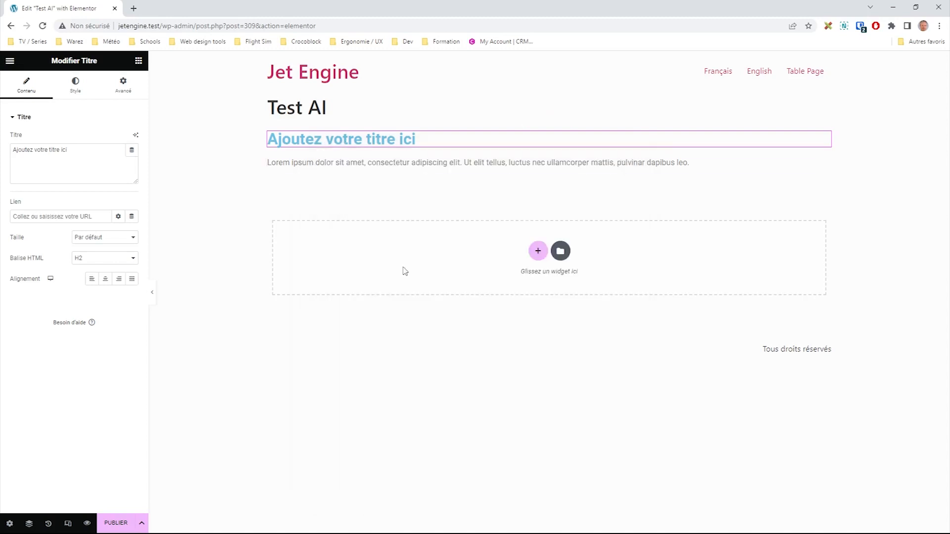
pyautogui.click(345, 169)
pyautogui.hotkey('ctrl', 'a')
pyautogui.hotkey('ctrl', 'v')
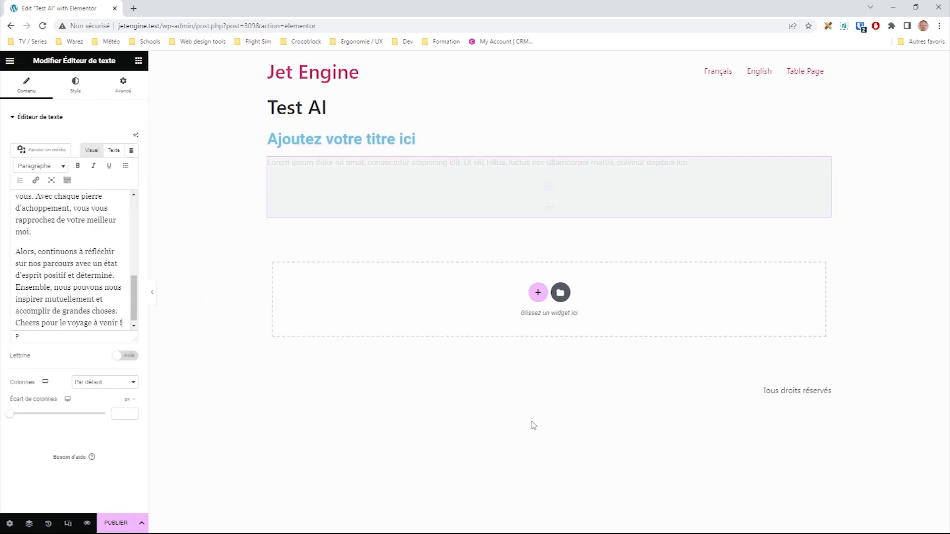
pyautogui.click(492, 446)
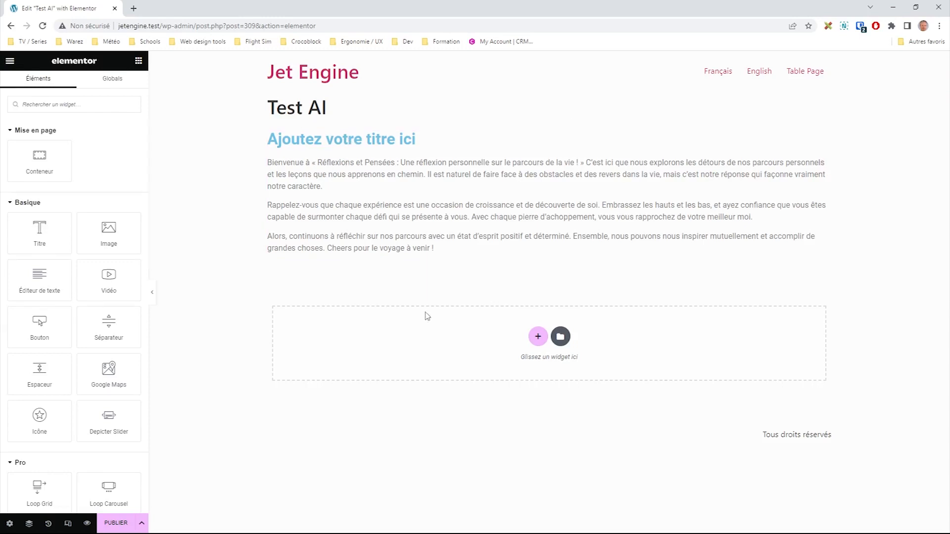
# Add a Call to Action widget below the French text paragraphs.
pyautogui.click(371, 140)
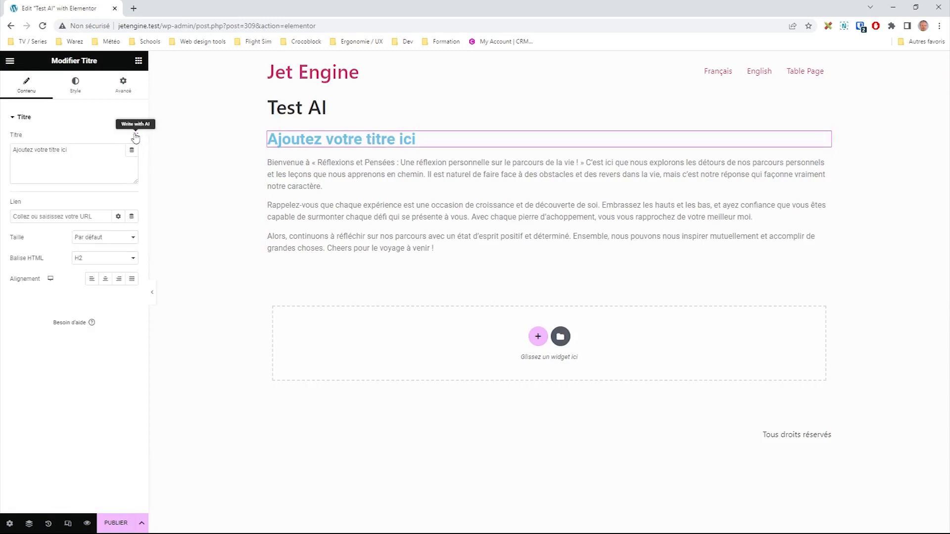
pyautogui.click(139, 61)
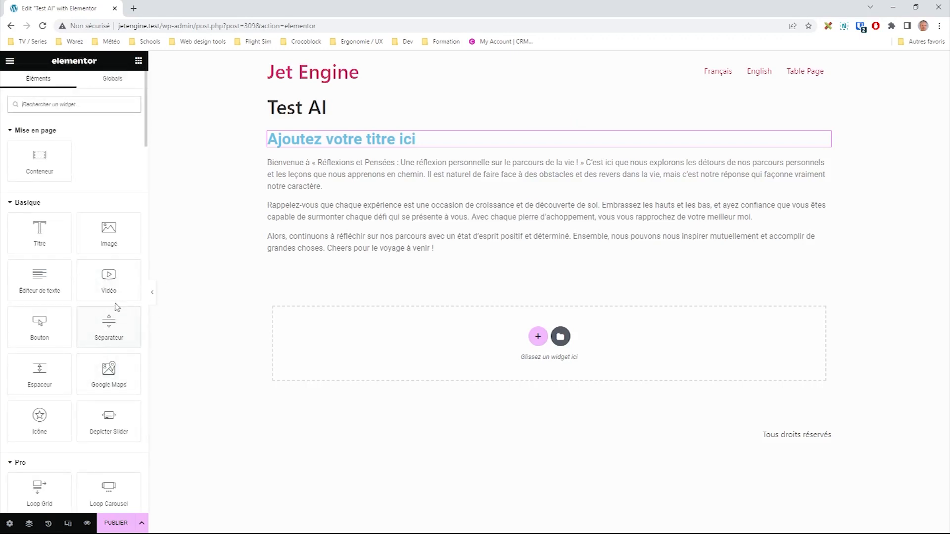
pyautogui.scroll(-3, 120, 352)
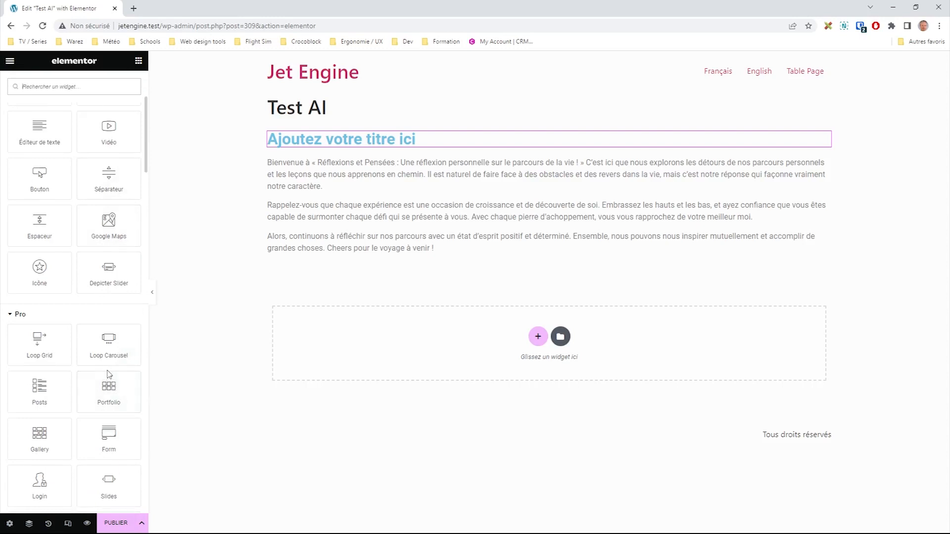
pyautogui.scroll(-5, 109, 374)
pyautogui.moveTo(49, 428); pyautogui.dragTo(334, 254)
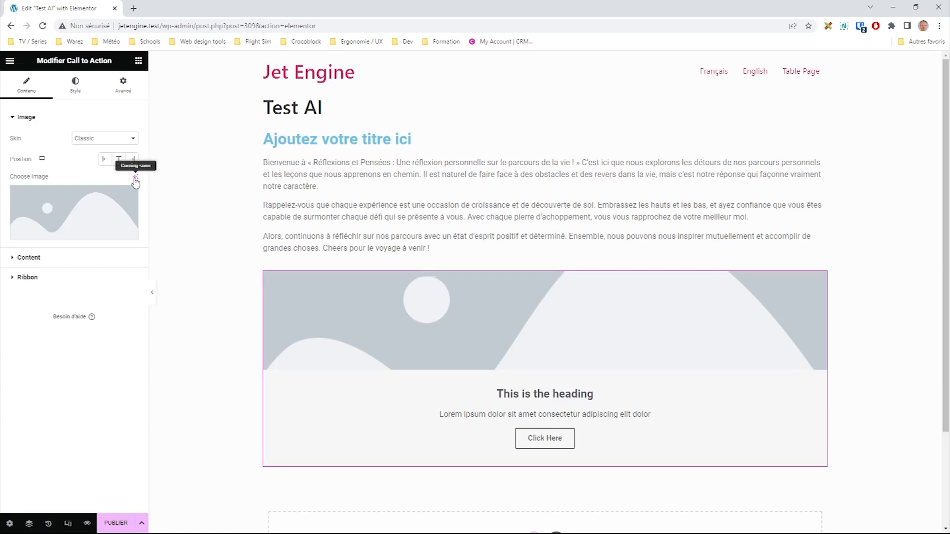
# Set the Call to Action image to the media library photo of the woman in an orange coat on coloured slides.
pyautogui.click(18, 258)
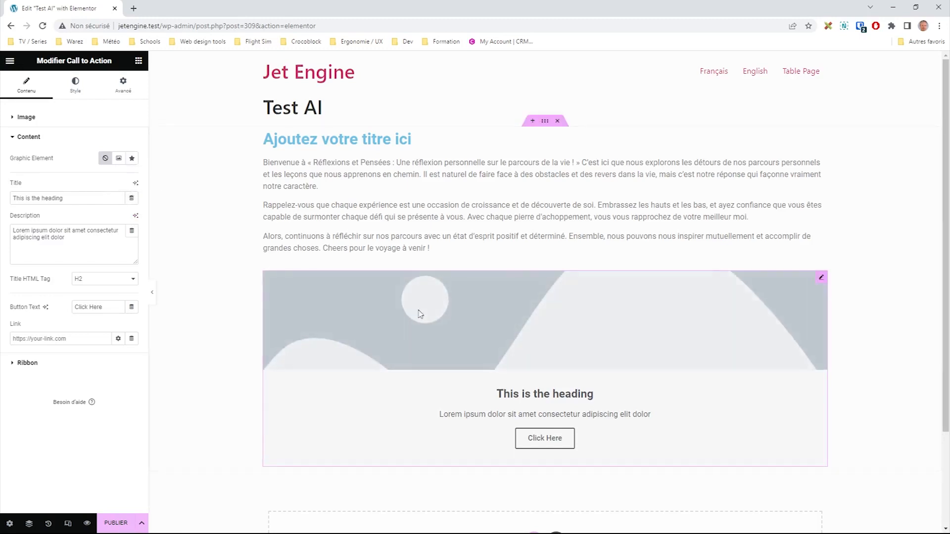
pyautogui.click(33, 122)
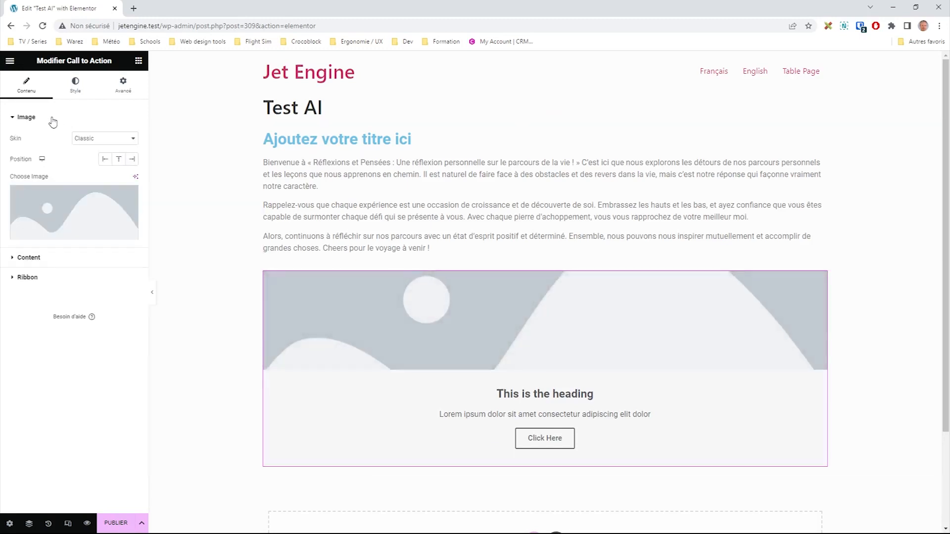
pyautogui.click(88, 193)
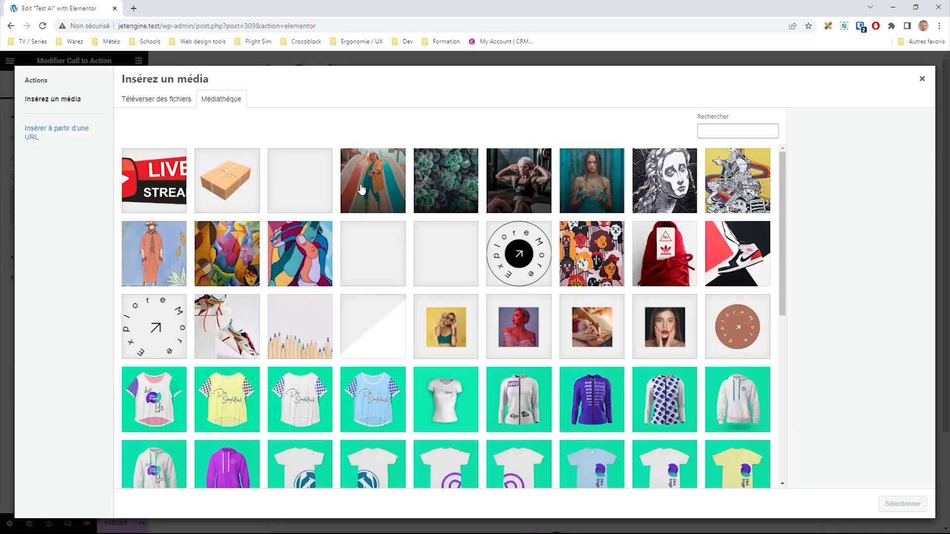
pyautogui.click(360, 190)
pyautogui.click(903, 504)
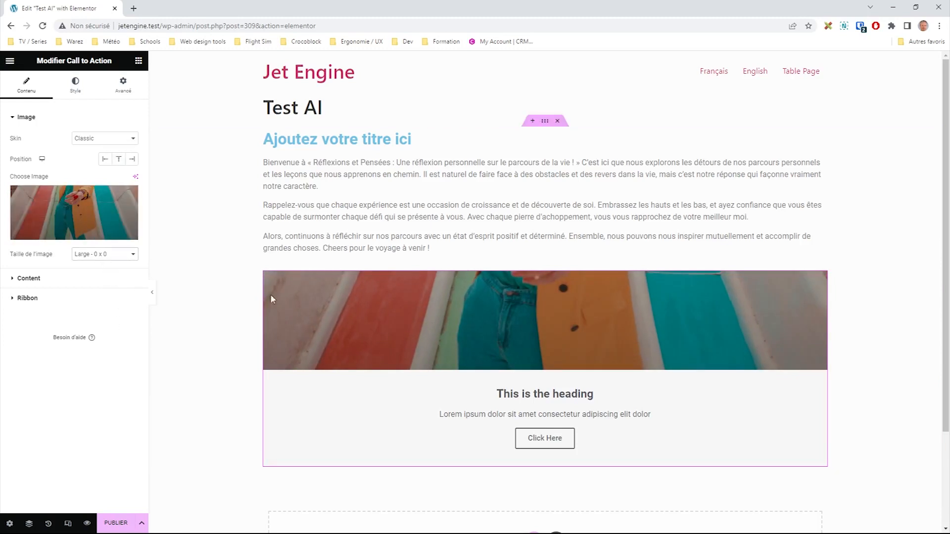
# Set the Call to Action image position to Left so it sits beside the heading and button.
pyautogui.click(77, 94)
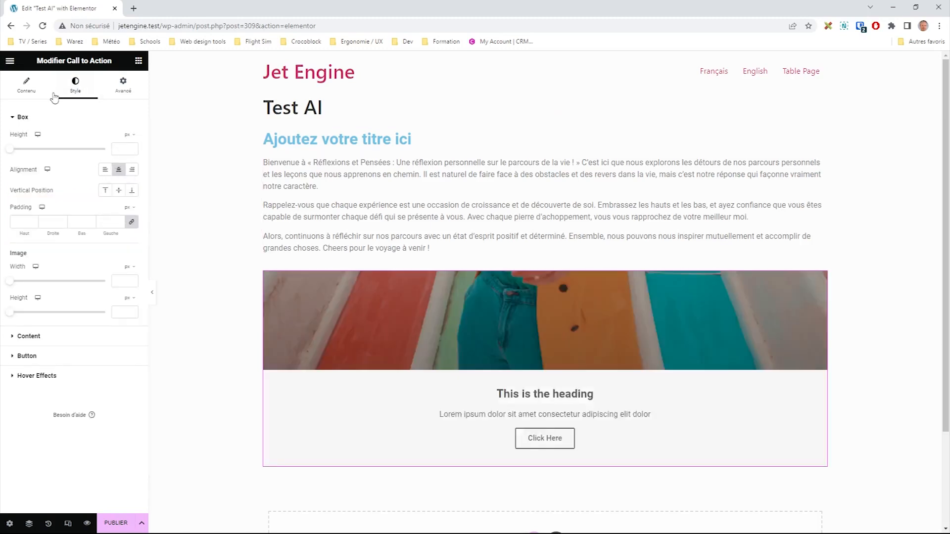
pyautogui.click(26, 85)
pyautogui.click(105, 160)
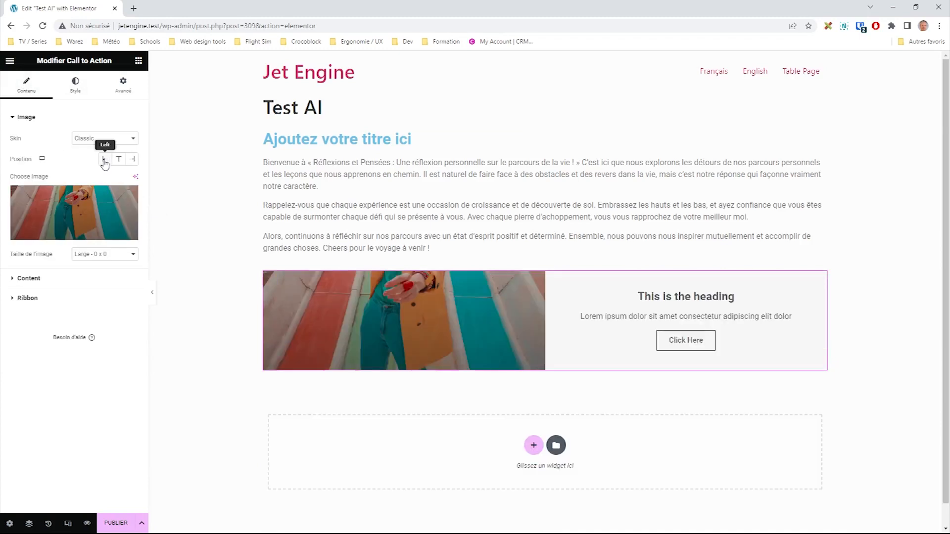
# Increase the Call to Action box height to 515 px.
pyautogui.click(75, 88)
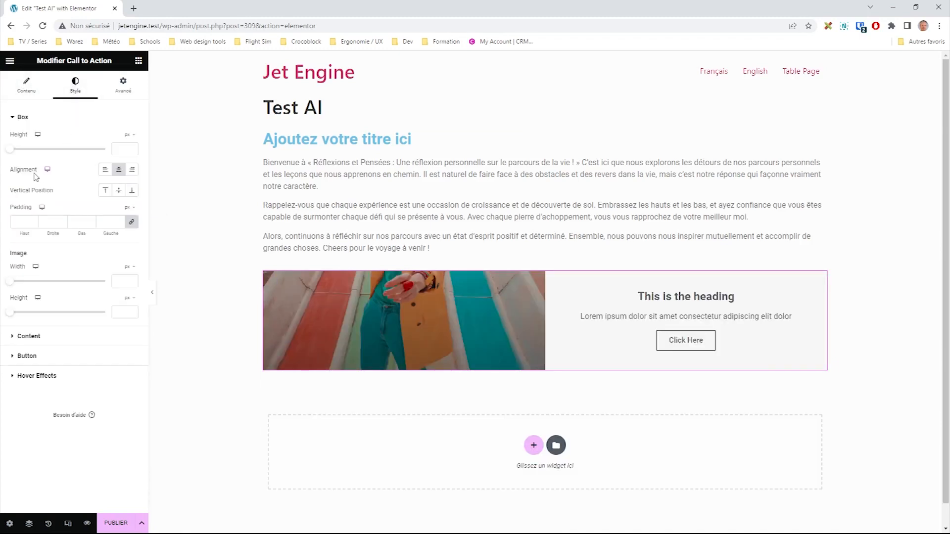
pyautogui.moveTo(10, 149); pyautogui.dragTo(53, 149)
pyautogui.scroll(-1, 257, 204)
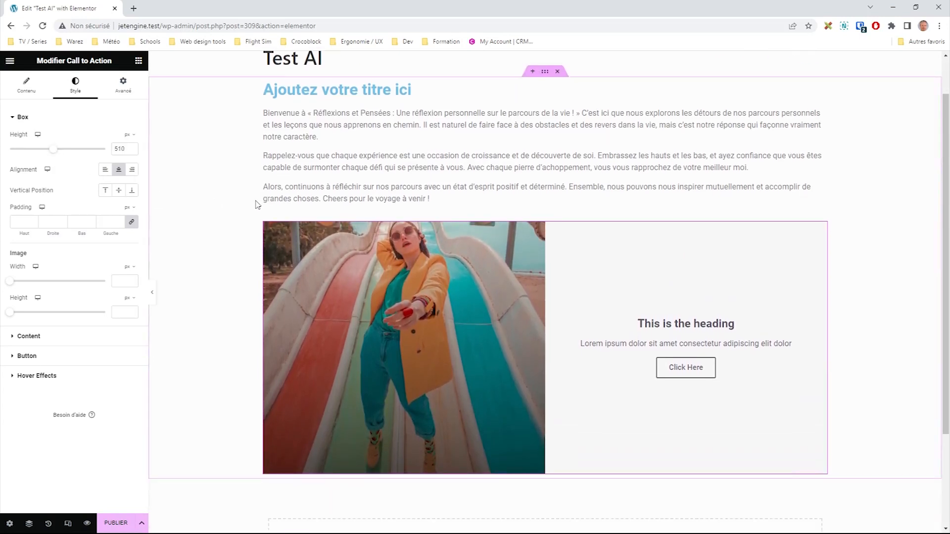
pyautogui.moveTo(53, 150); pyautogui.dragTo(54, 150)
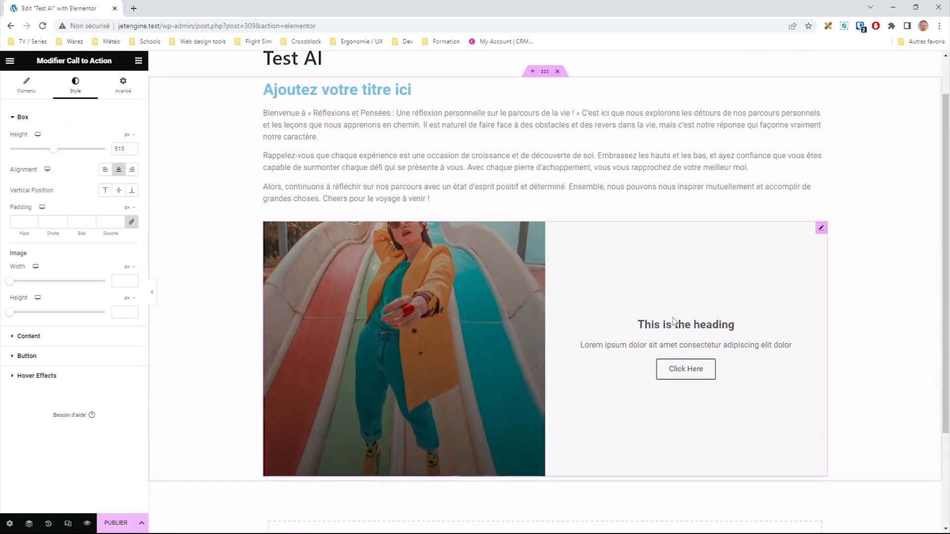
# Generate a short French title for a clothing shop with AI and use it as the Call to Action title.
pyautogui.click(29, 336)
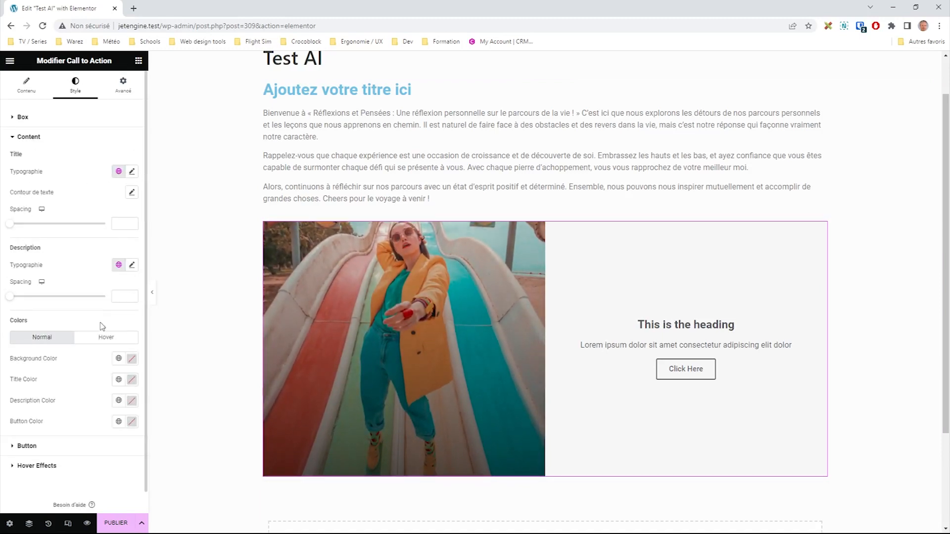
pyautogui.click(27, 86)
pyautogui.click(33, 280)
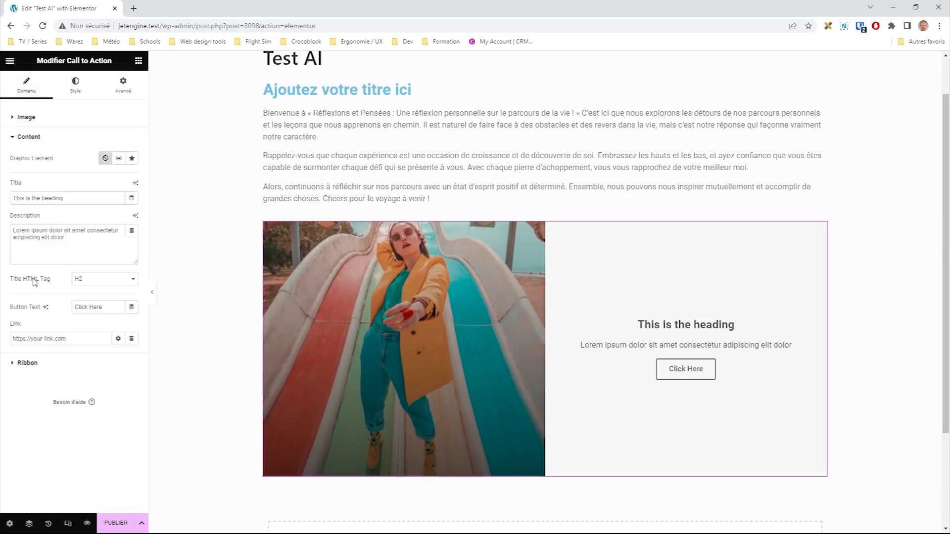
pyautogui.click(135, 183)
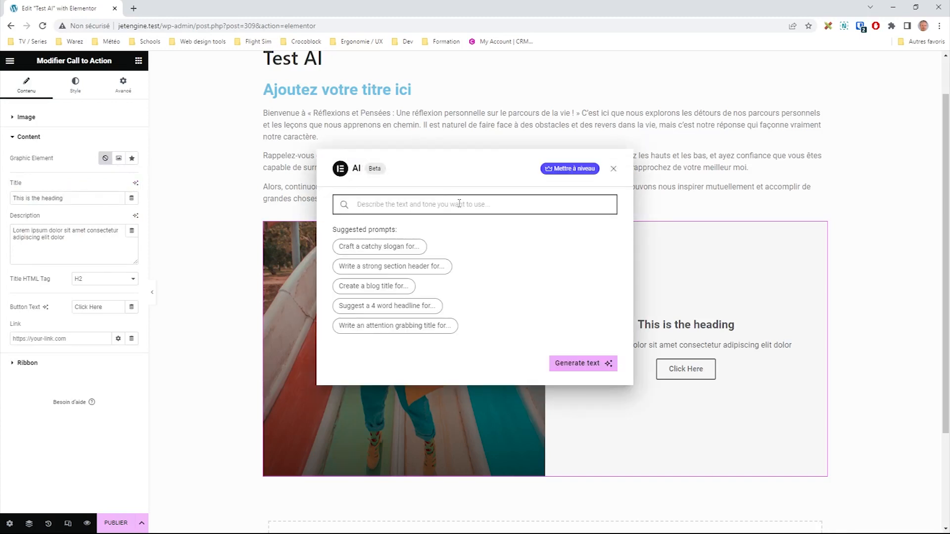
pyautogui.write('Ti')
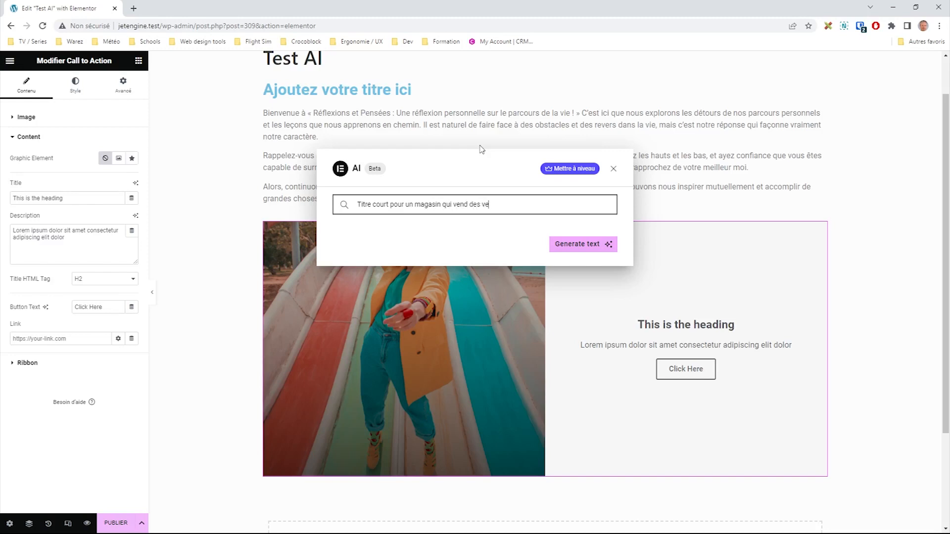
pyautogui.click(574, 245)
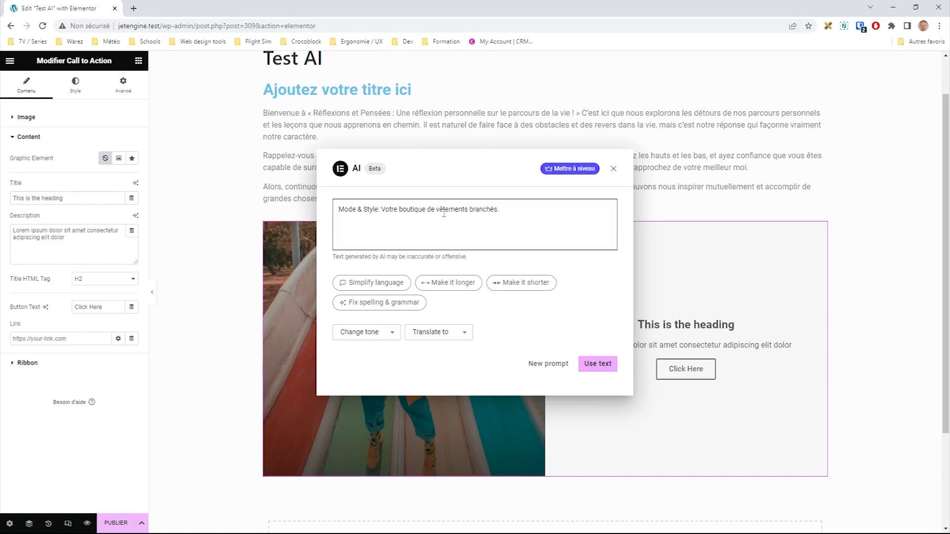
pyautogui.click(597, 364)
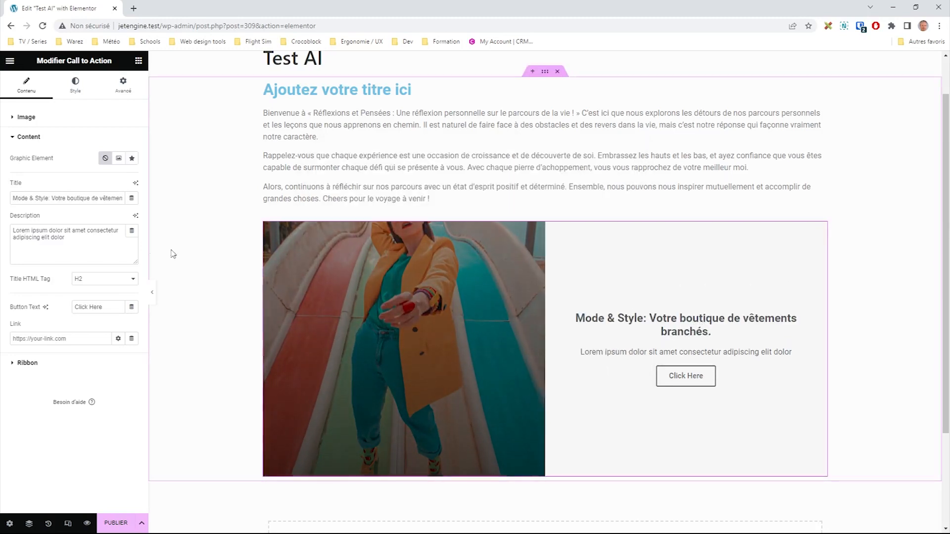
# Generate an AI description for the Call to Action from the prompt "Génère un texte impactant à propos de nos vêtements pour femme branchés et élégants".
pyautogui.click(135, 215)
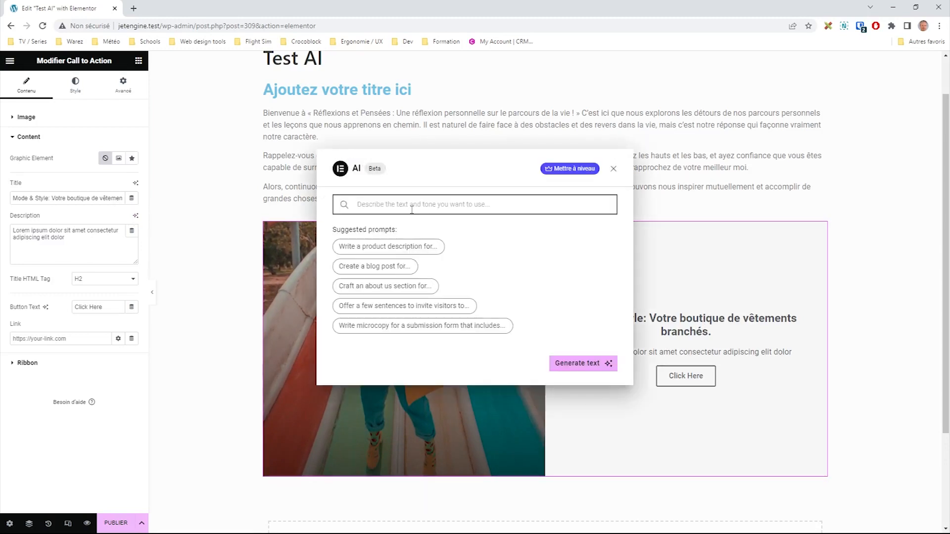
pyautogui.write('Ge')
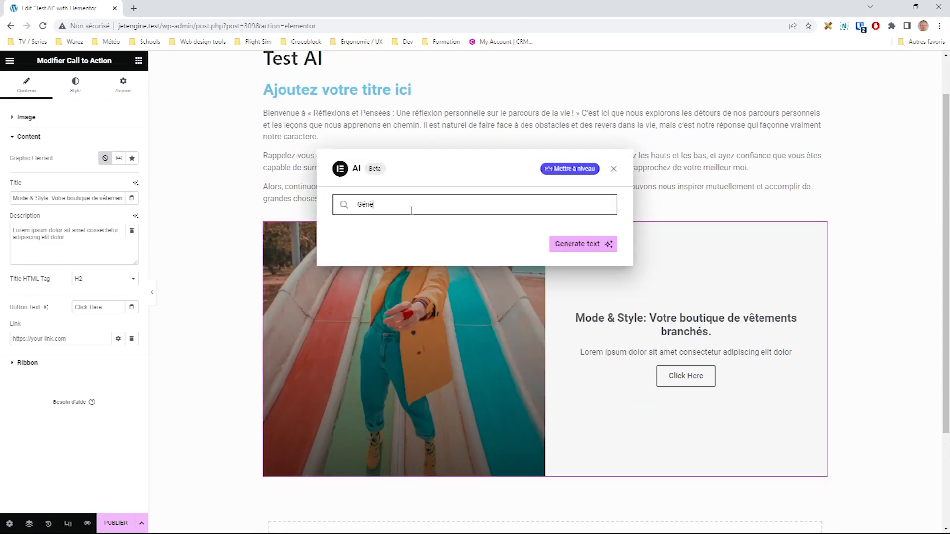
pyautogui.write('nère un texte')
pyautogui.write(' impactant à propos de nos')
pyautogui.write('vêtemens')
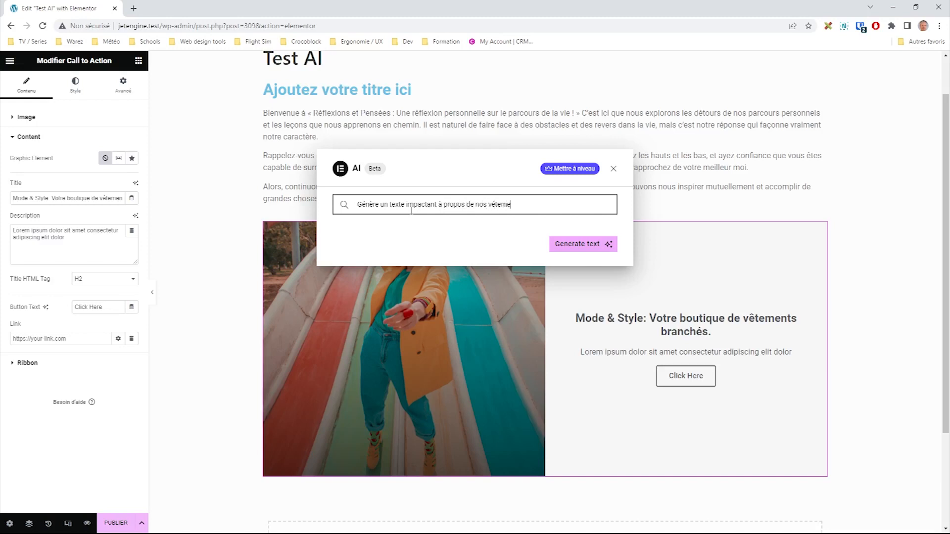
pyautogui.write('s pour femme branchés et éle')
pyautogui.write('gants')
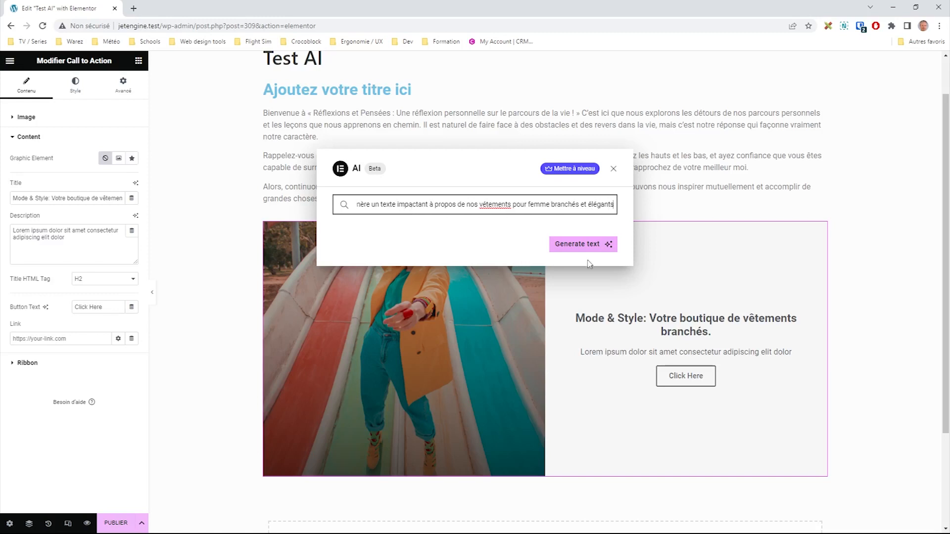
pyautogui.click(596, 248)
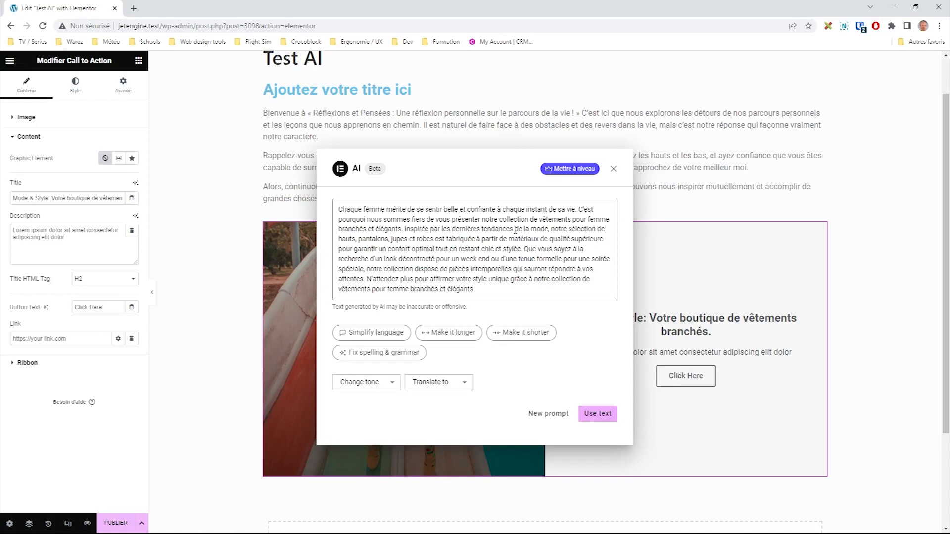
# Change the tone of the generated text to Casual and use it as the Call to Action description.
pyautogui.click(390, 383)
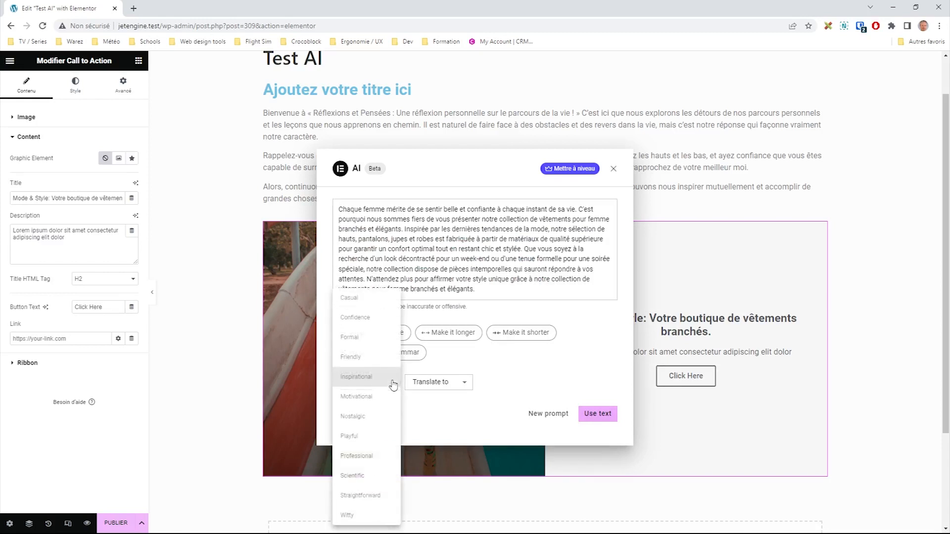
pyautogui.click(369, 303)
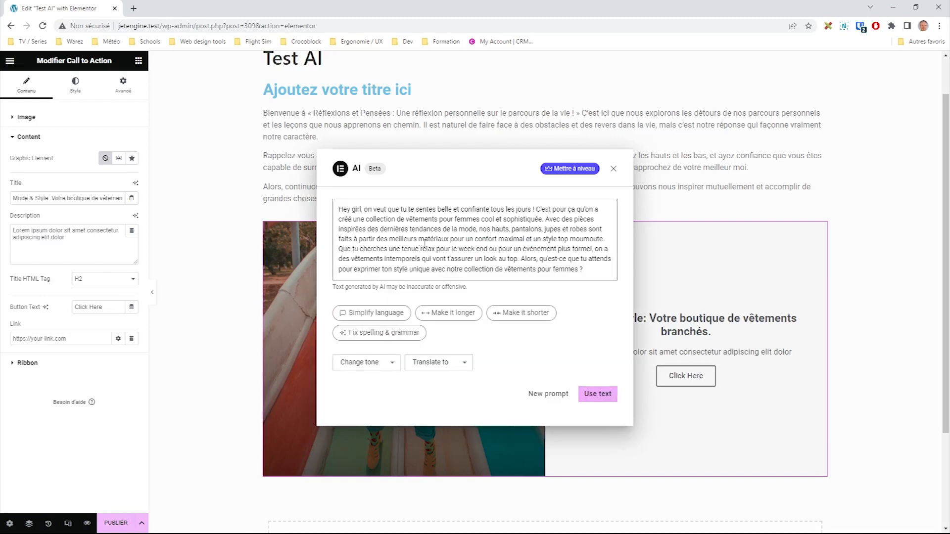
pyautogui.click(598, 395)
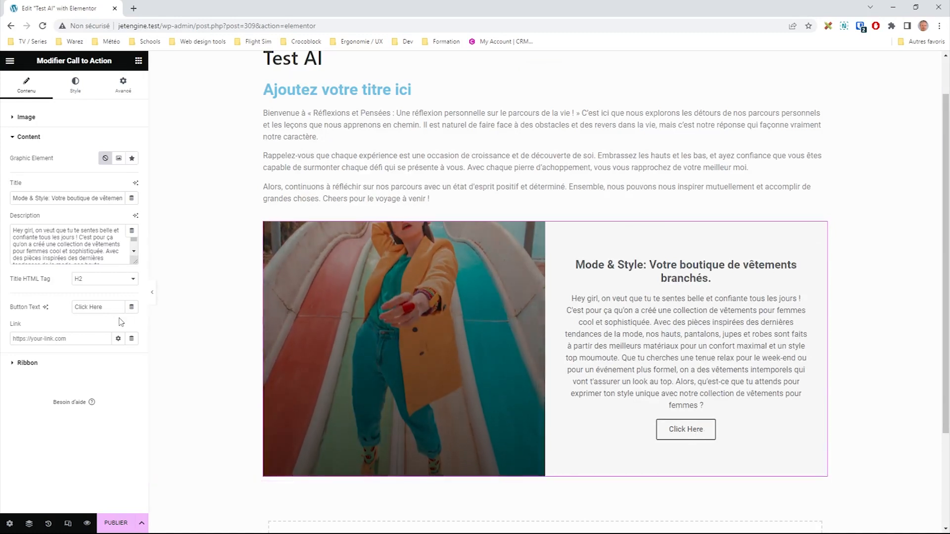
# Set the Call to Action button text to "Découvrir" and choose Image as the graphic element.
pyautogui.tripleClick(92, 307)
pyautogui.write('Découvrir')
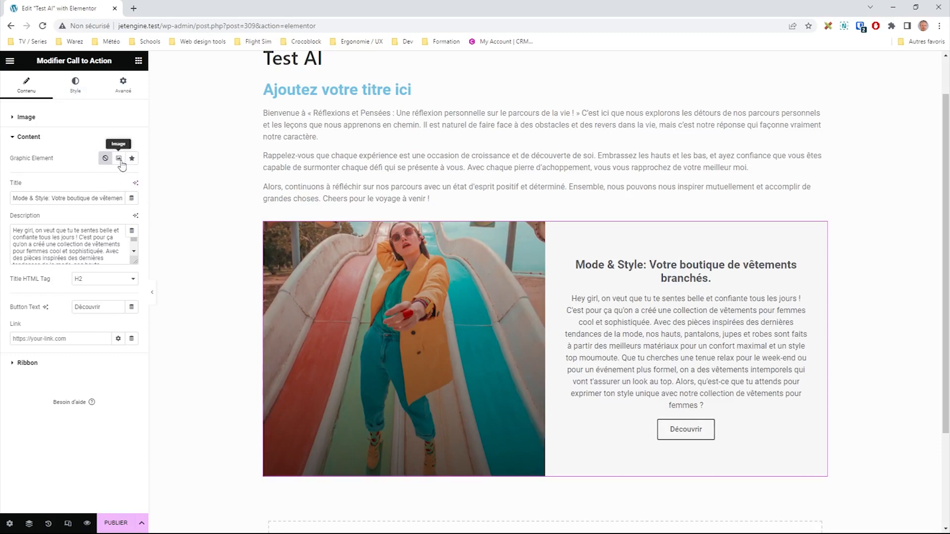
pyautogui.click(119, 158)
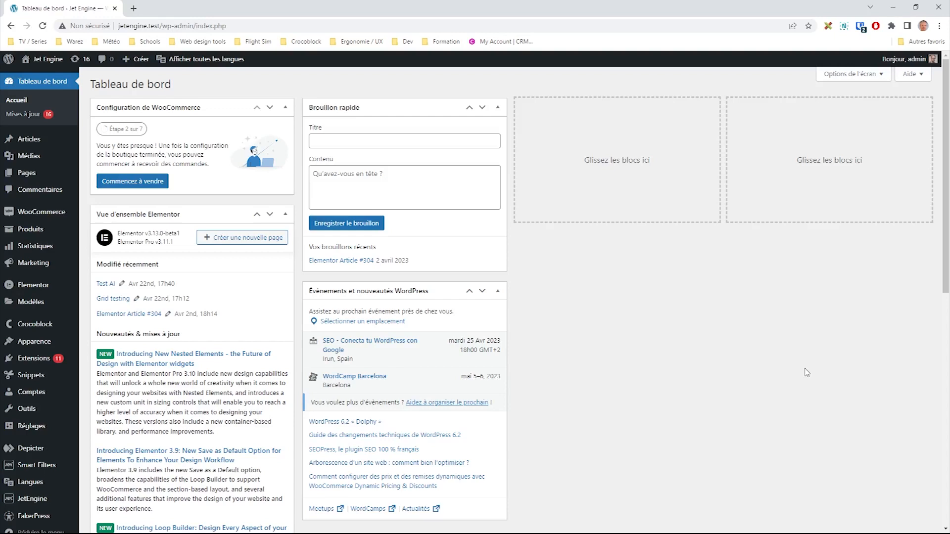
pyautogui.scroll(-8, 771, 371)
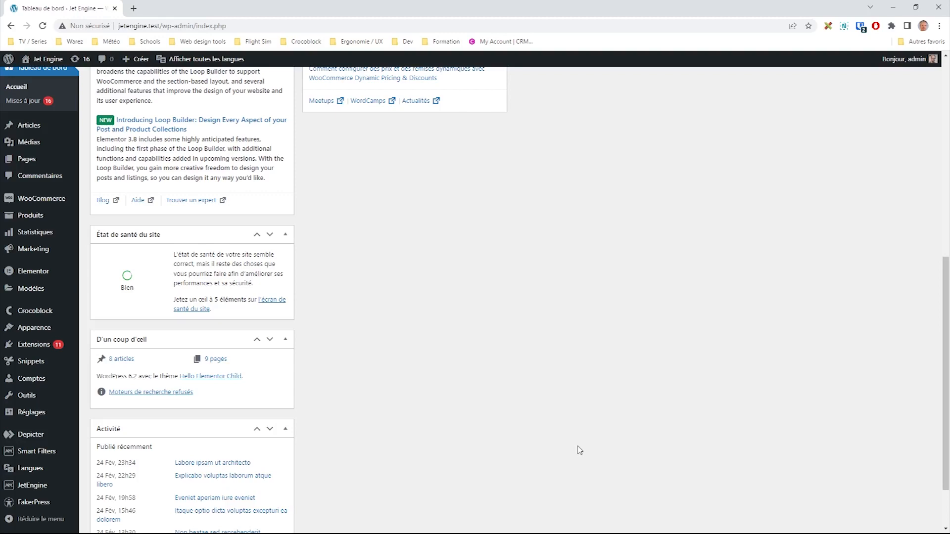